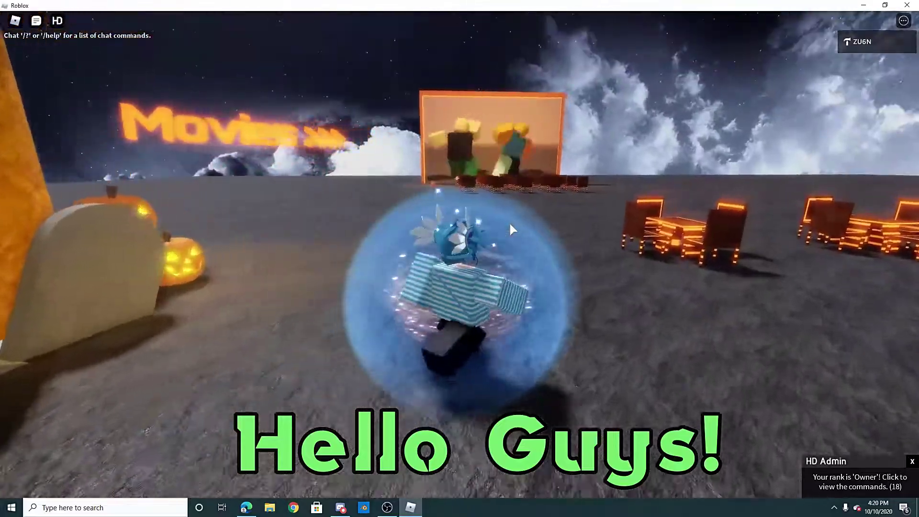
key("s")
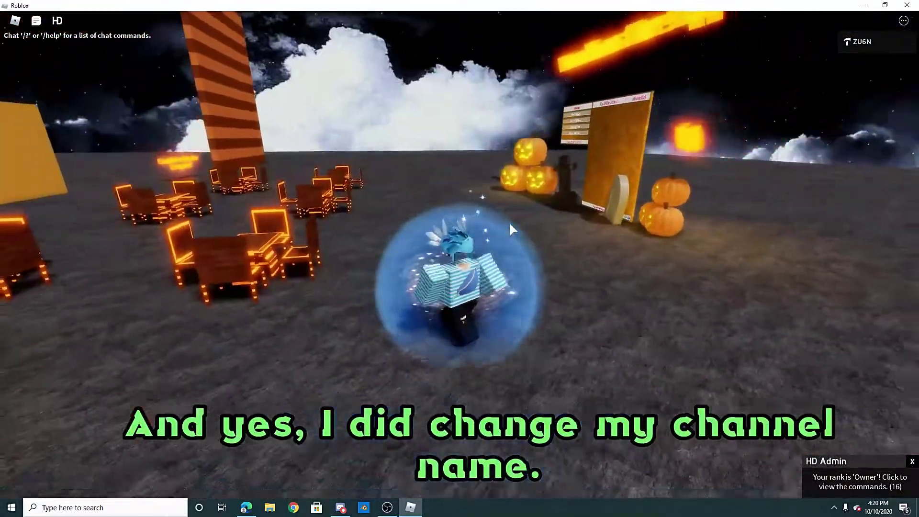
key("w")
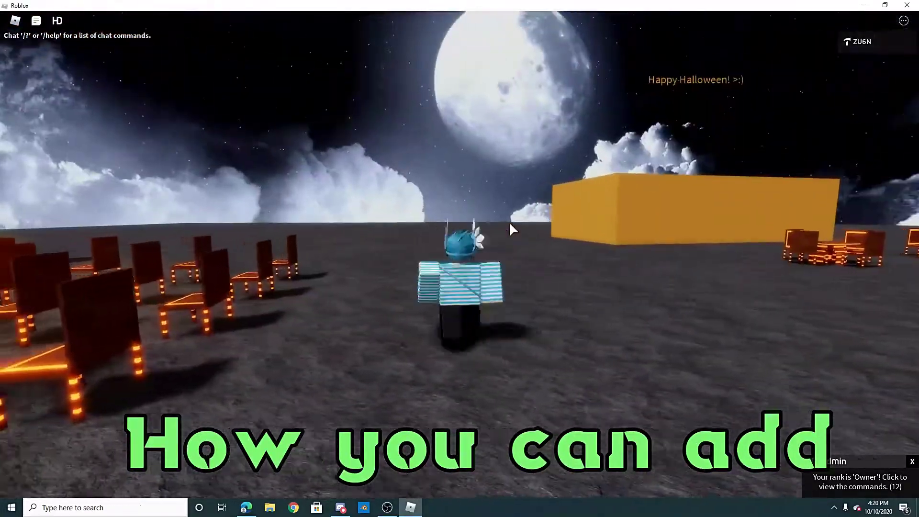
key("d")
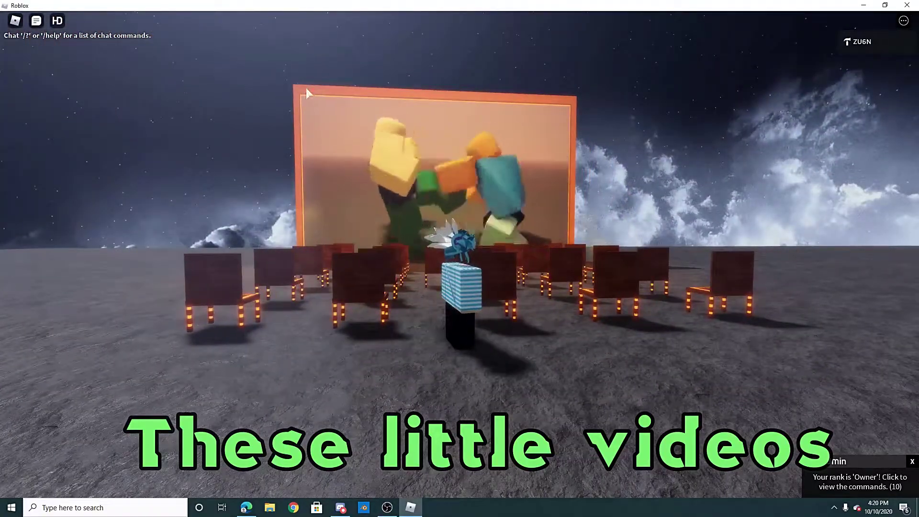
key("d")
key("w")
right_click_drag(412, 183, 412, 185)
key("space")
key("w")
key("space")
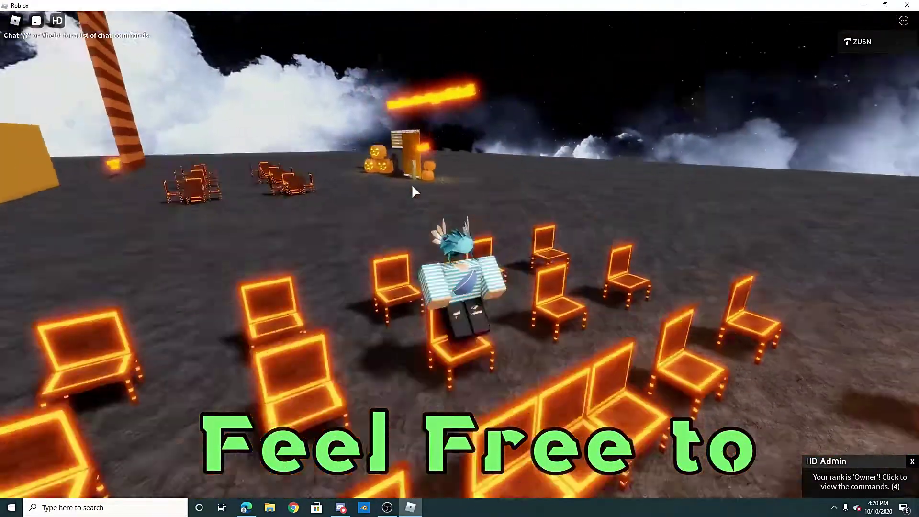
key("space")
key("w")
right_click_drag(360, 121, 361, 121)
key("w")
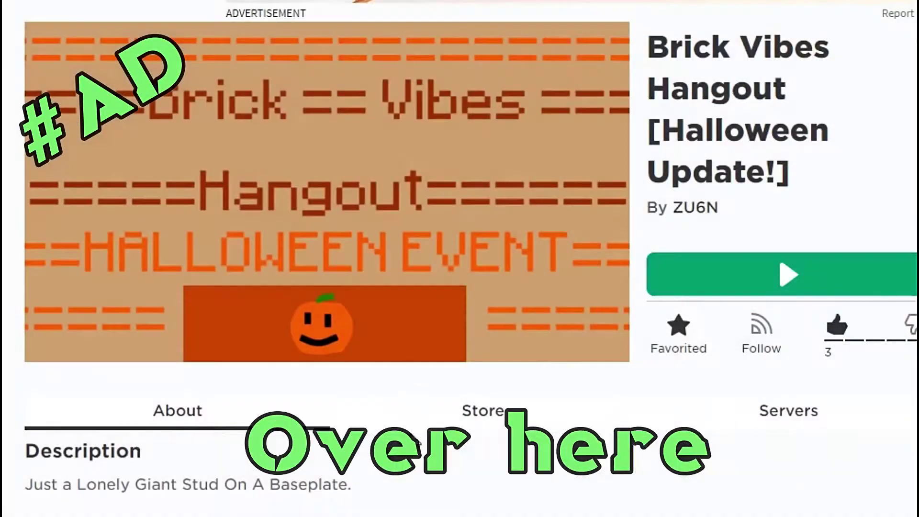
Look through the passes offered in the store of the Brick Vibes Hangout game.
left_click(437, 415)
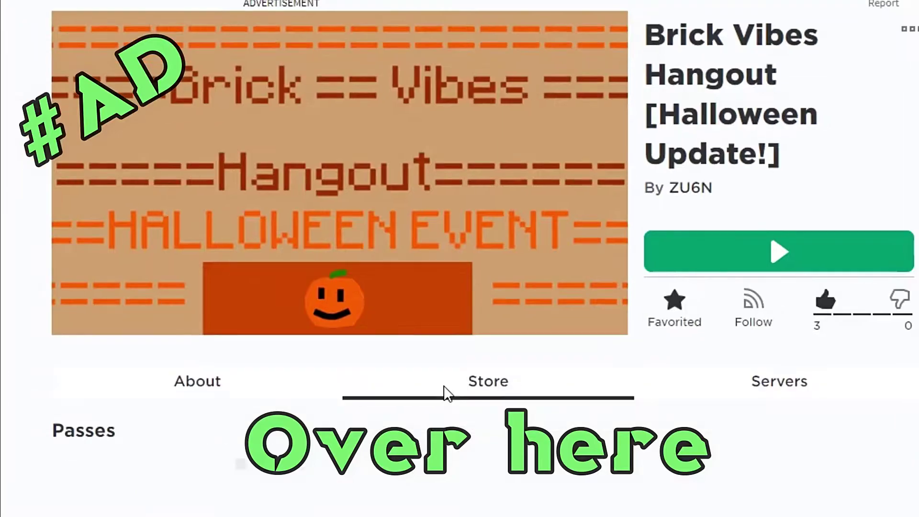
scroll(240, 227, "down", 5)
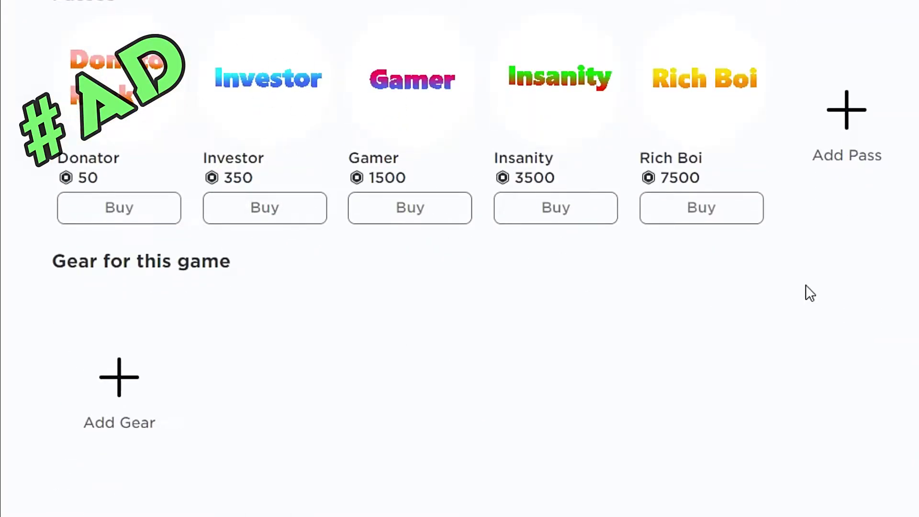
scroll(809, 292, "up", 4)
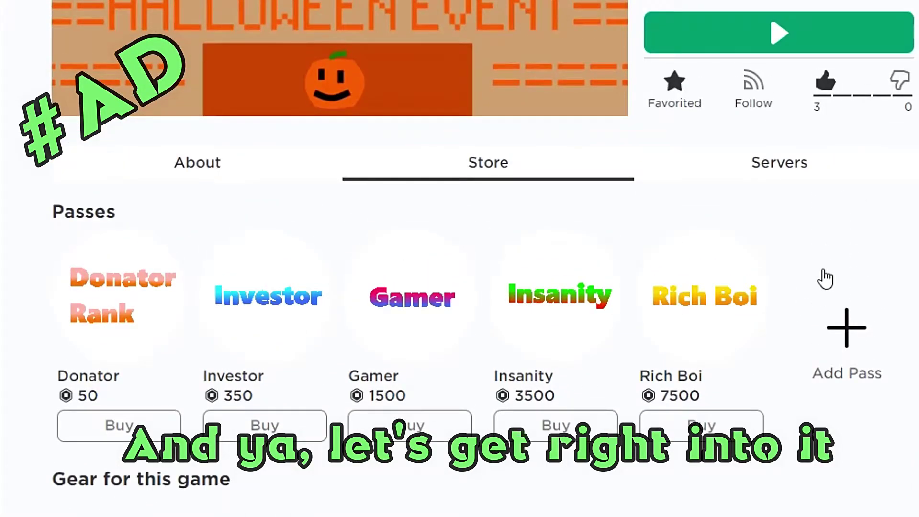
scroll(824, 279, "up", 3)
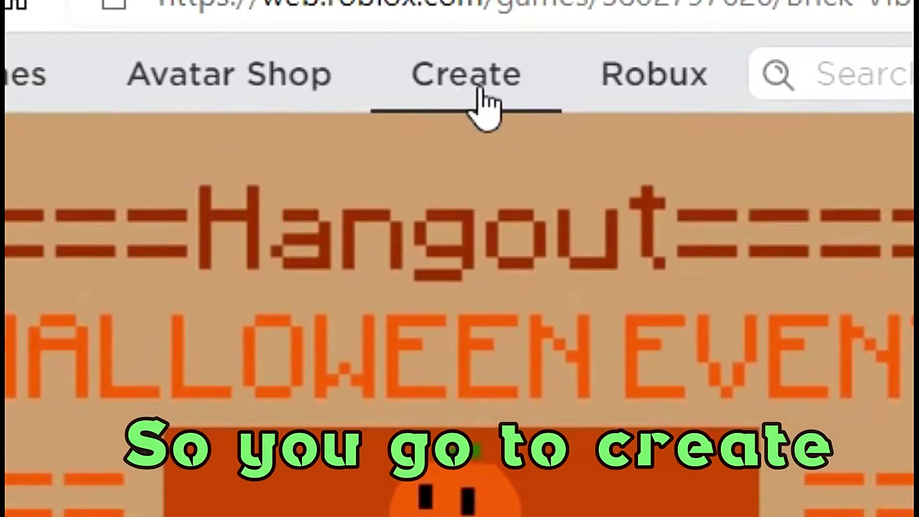
Create a new game from the Baseplate template and name it Video Demo.
left_click(483, 107)
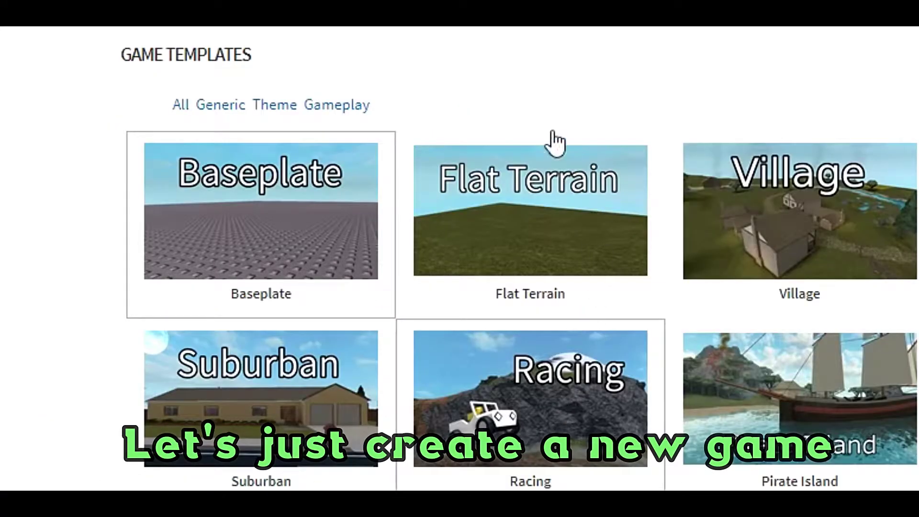
left_click(551, 228)
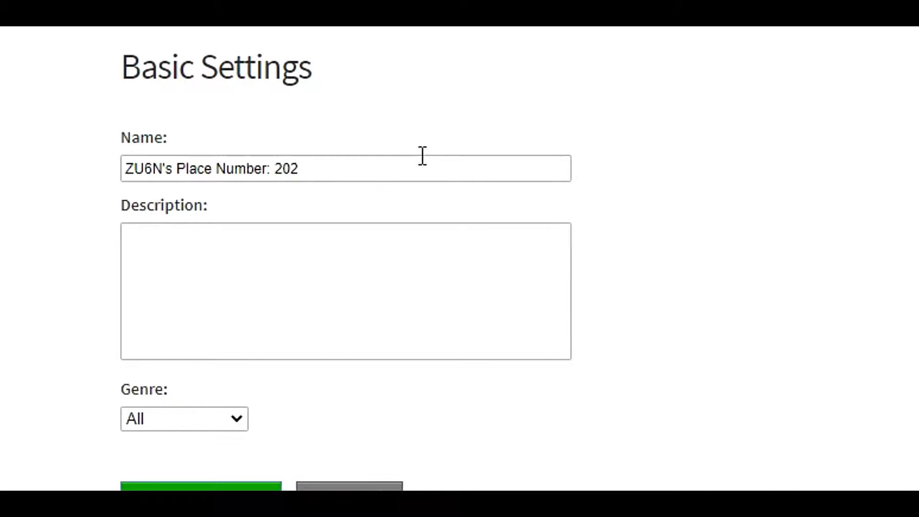
left_click(328, 173)
key("ctrl+a")
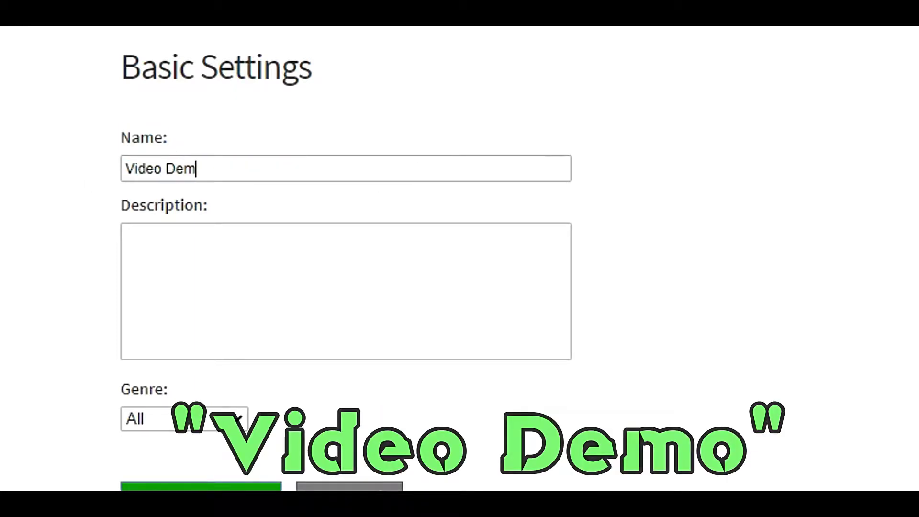
left_click(249, 513)
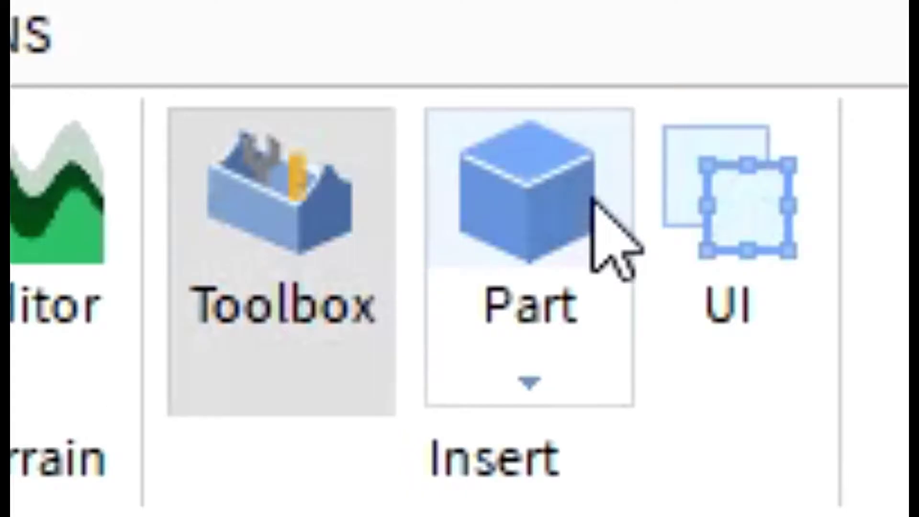
Insert a block part on the baseplate and scale it into a large, thin upright screen.
left_click(268, 38)
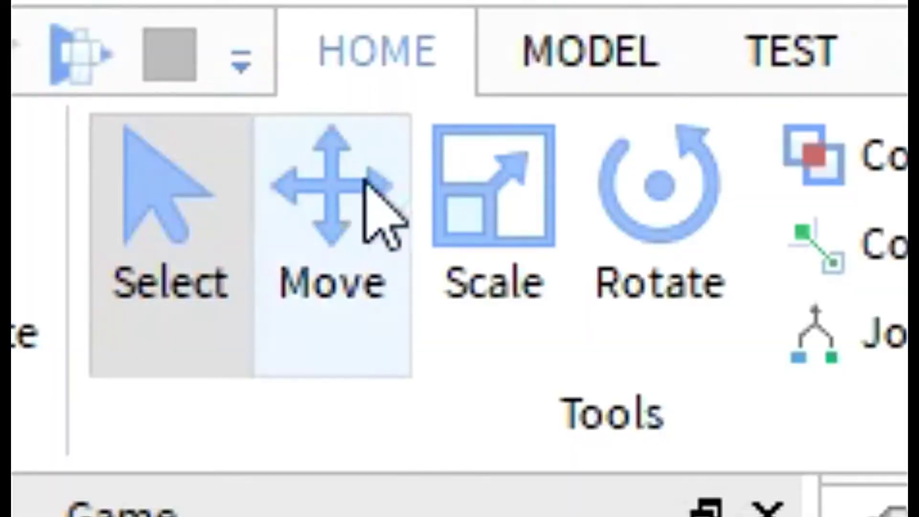
left_click(493, 187)
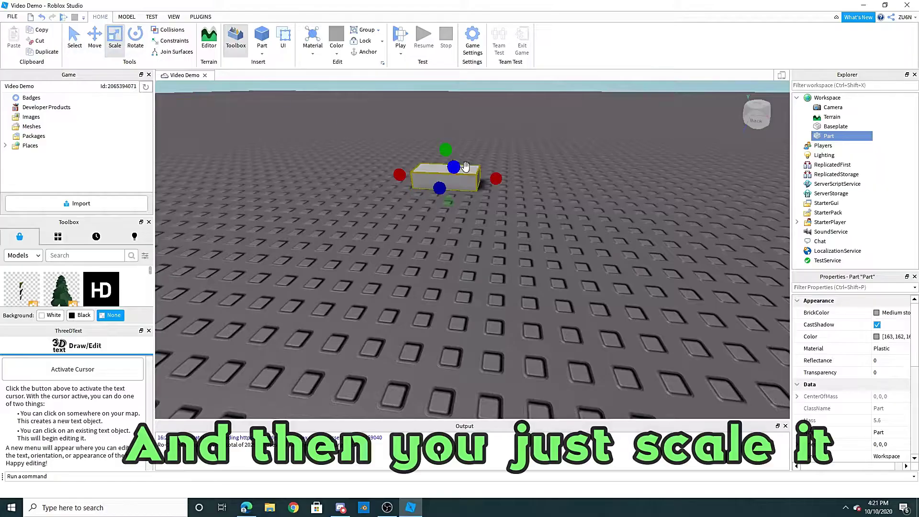
left_click_drag(498, 180, 665, 174)
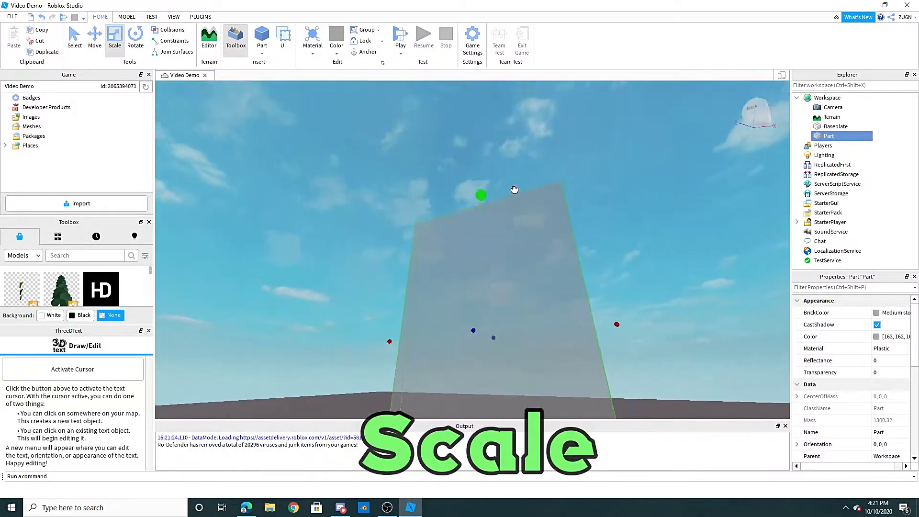
left_click_drag(515, 190, 519, 235)
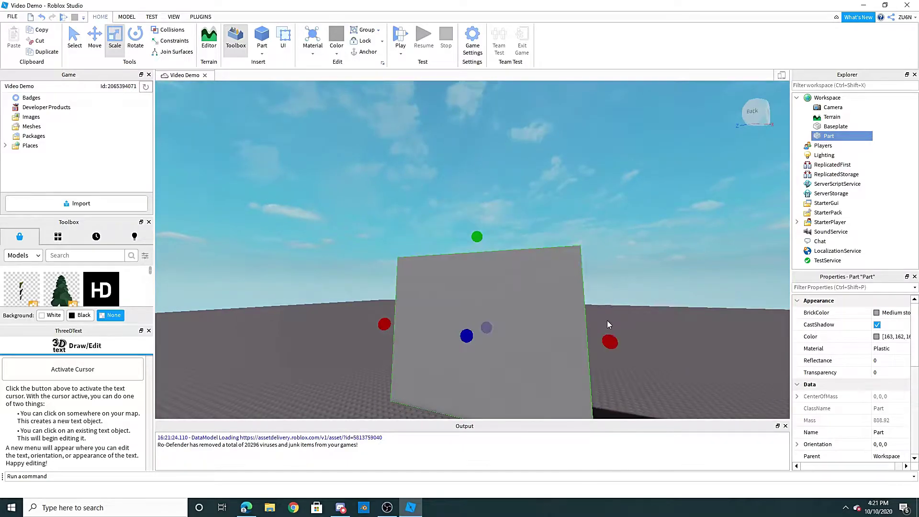
left_click_drag(610, 342, 679, 348)
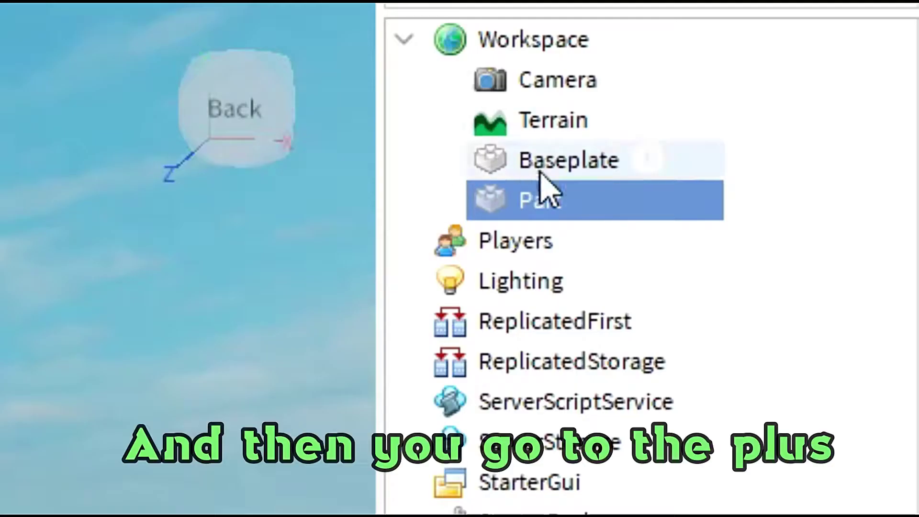
Add a SurfaceGui object to the part in the workspace.
left_click(582, 201)
type("sur")
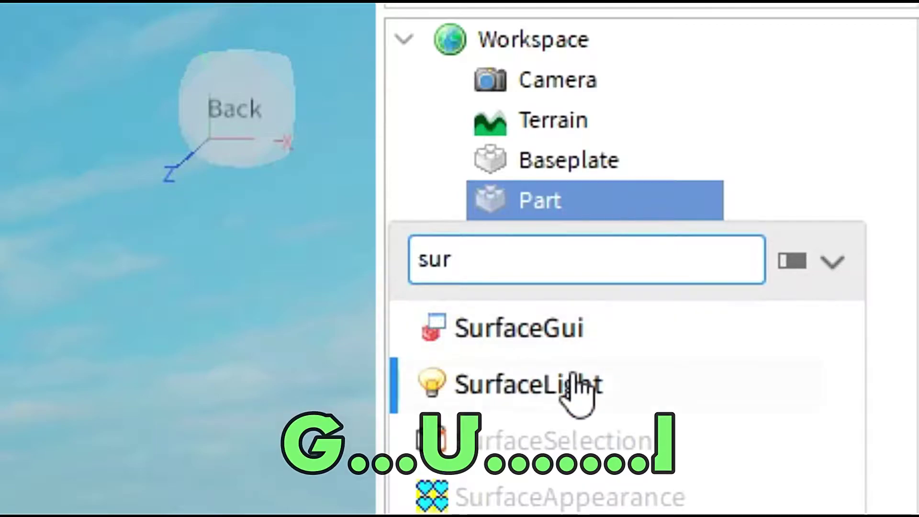
left_click(581, 344)
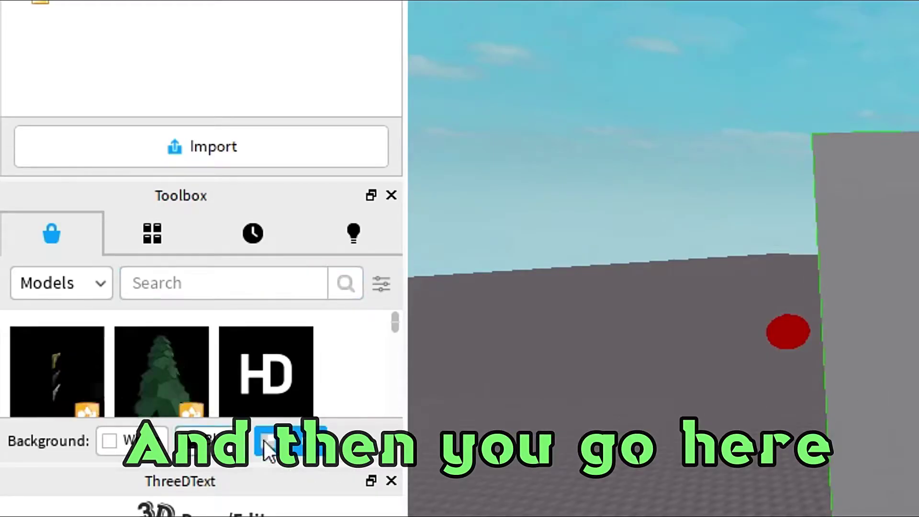
Close the ThreeDText panel to enlarge the Toolbox, and insert the Weapon Safety video from the Videos category.
left_click(391, 481)
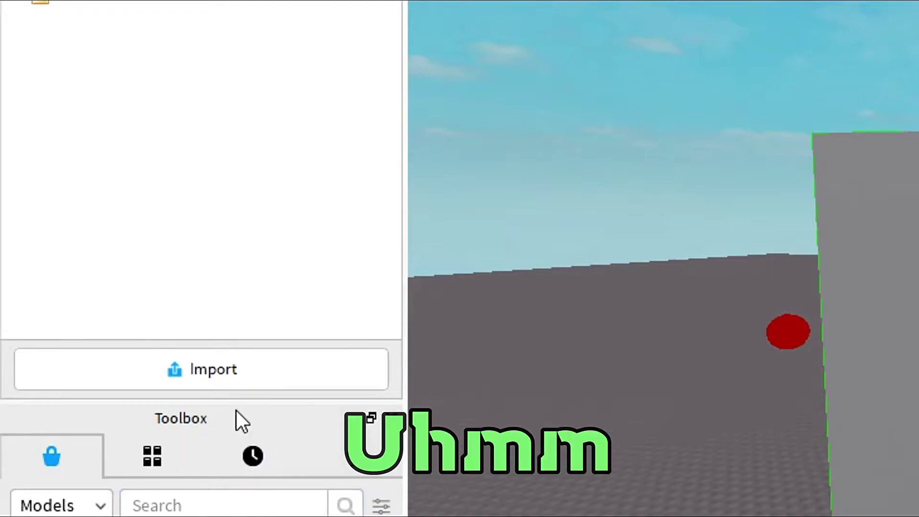
left_click_drag(239, 402, 201, 133)
left_click(96, 237)
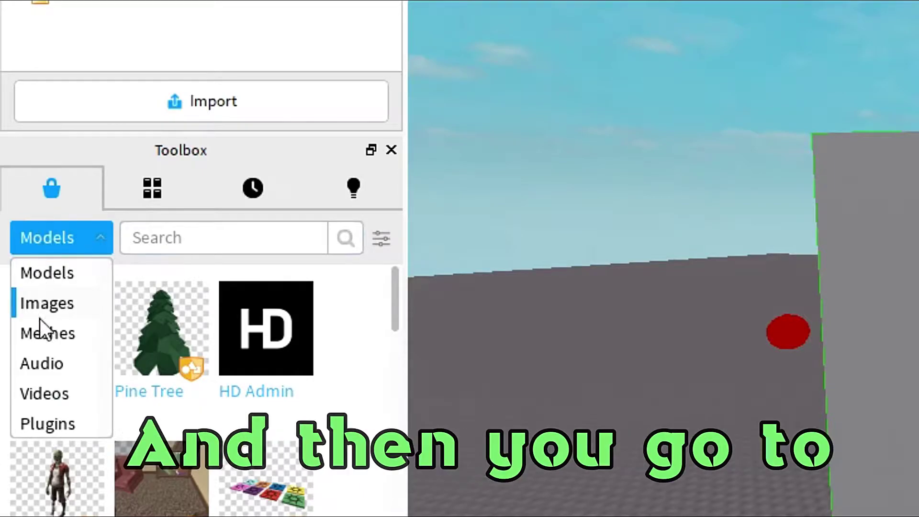
left_click(34, 401)
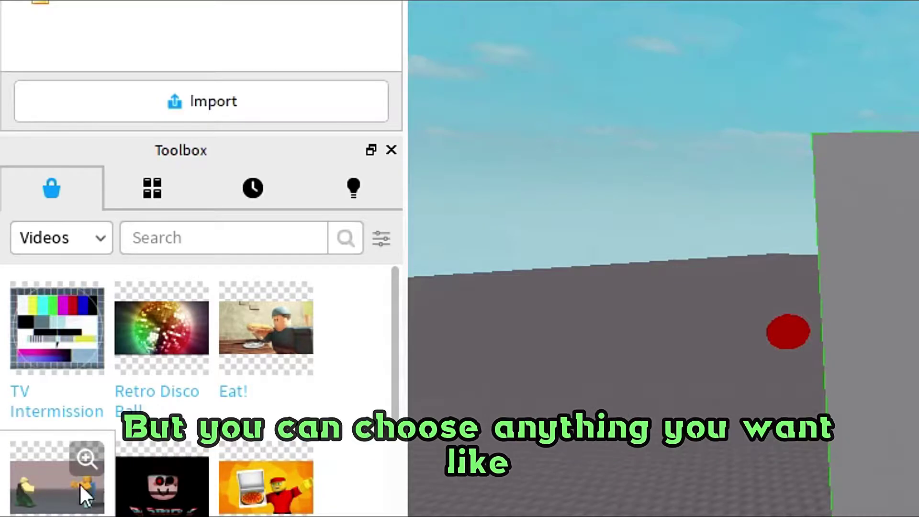
scroll(145, 460, "down", 4)
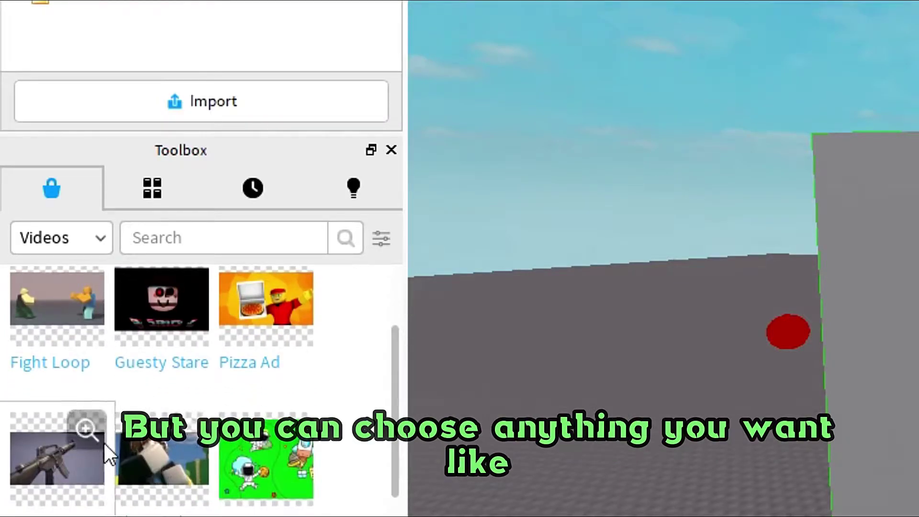
left_click(92, 432)
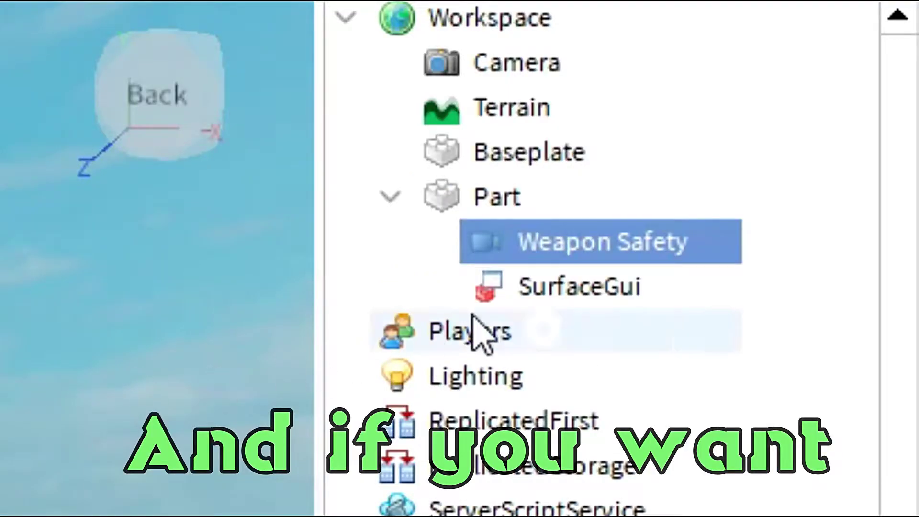
Move the Weapon Safety video into the part's SurfaceGui and check the screen from several sides.
left_click_drag(543, 232, 567, 287)
right_click_drag(662, 217, 662, 216)
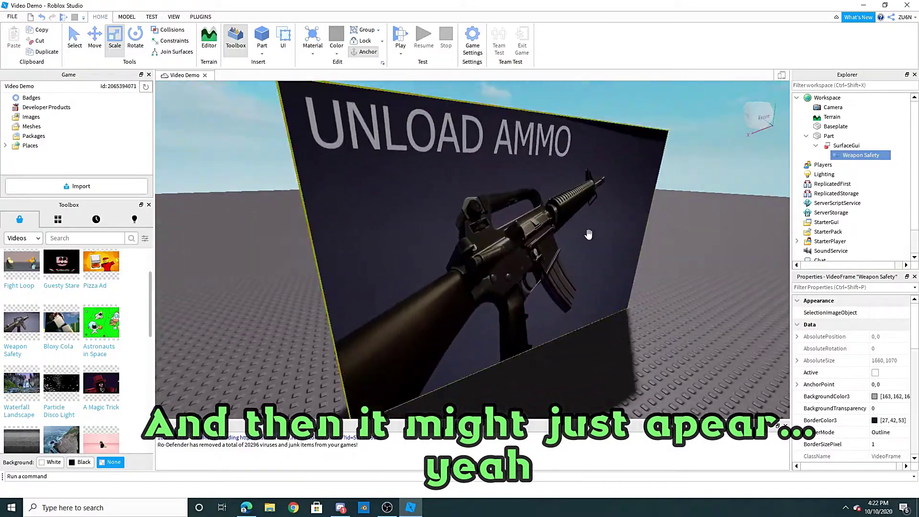
left_click(589, 234)
right_click_drag(560, 272, 542, 269)
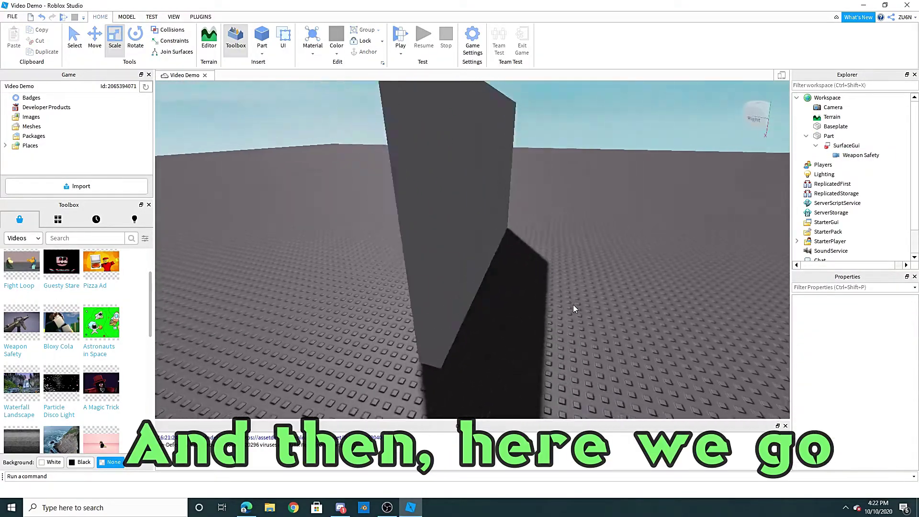
right_click_drag(572, 304, 569, 302)
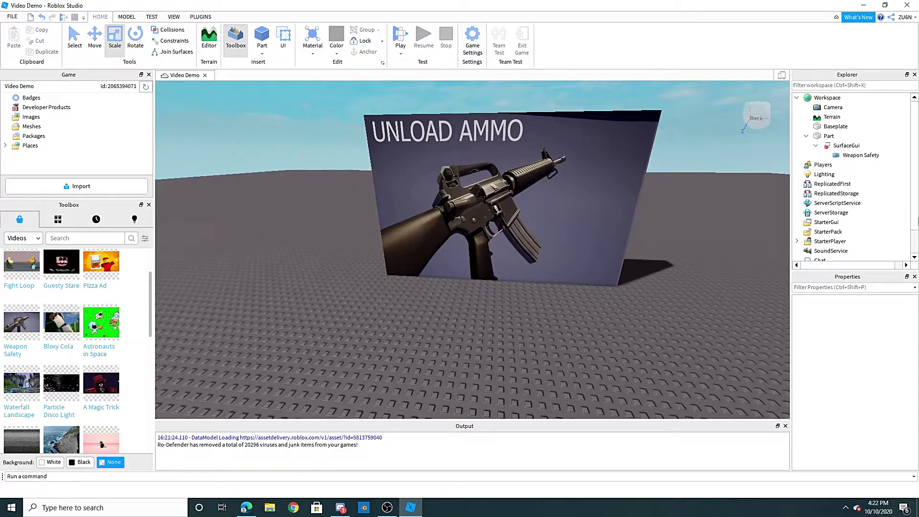
Turn on the Active, Looped and Playing properties of the Weapon Safety video frame.
left_click(844, 157)
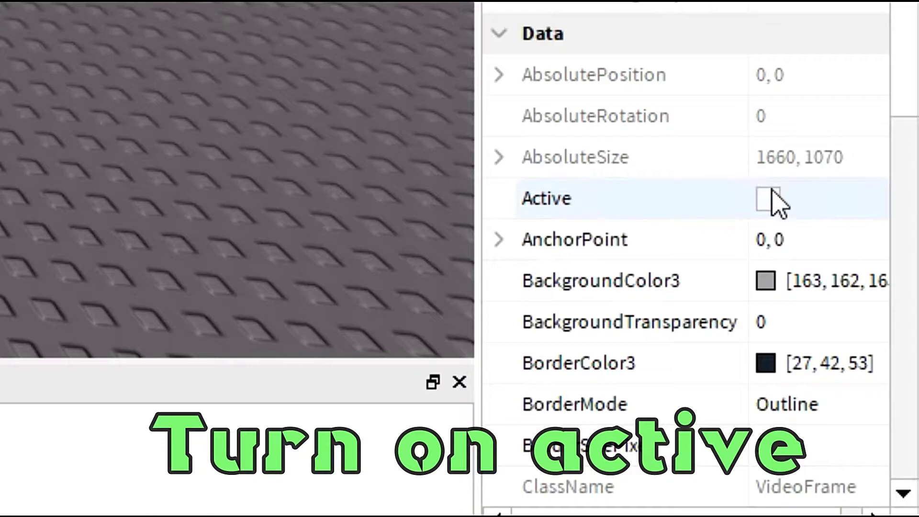
left_click(768, 197)
scroll(770, 288, "down", 1)
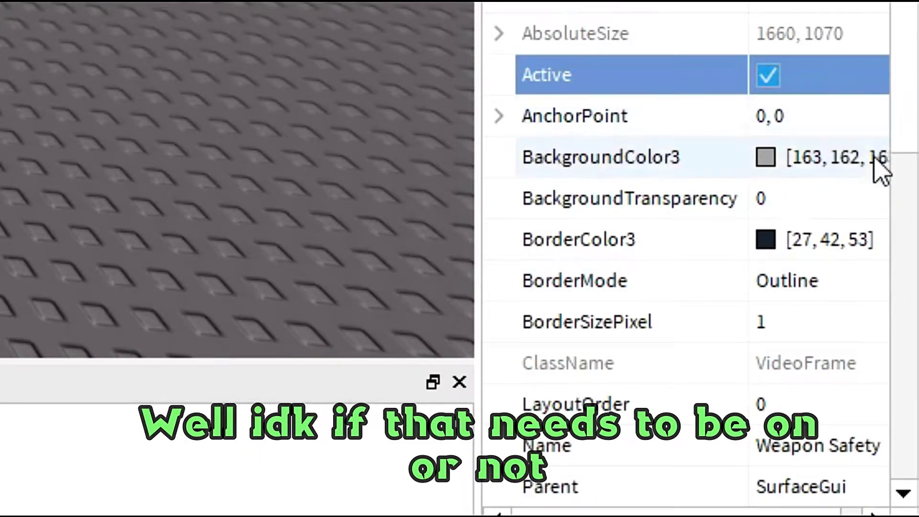
scroll(882, 170, "down", 4)
scroll(795, 156, "down", 4)
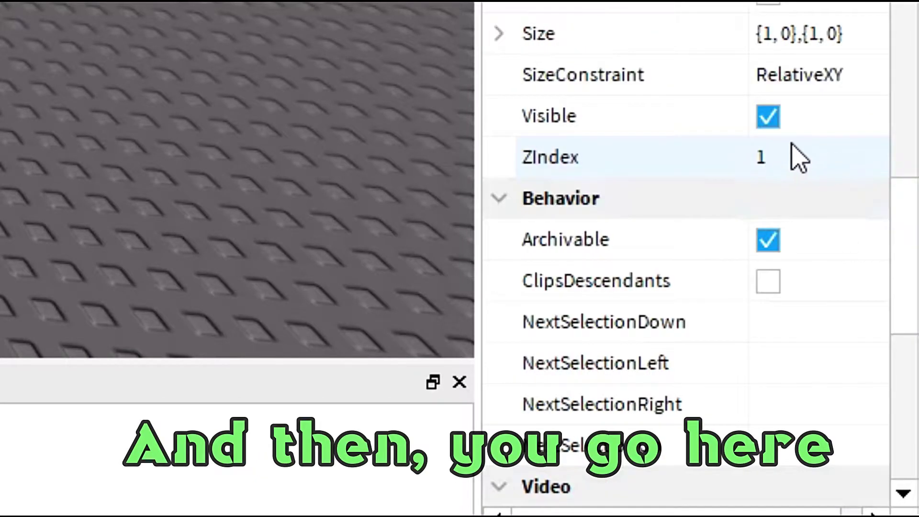
left_click(765, 200)
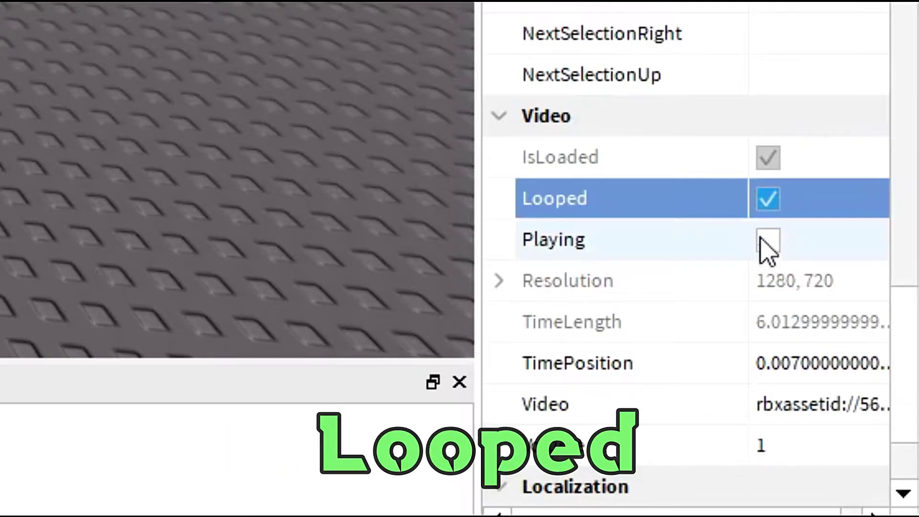
left_click(744, 242)
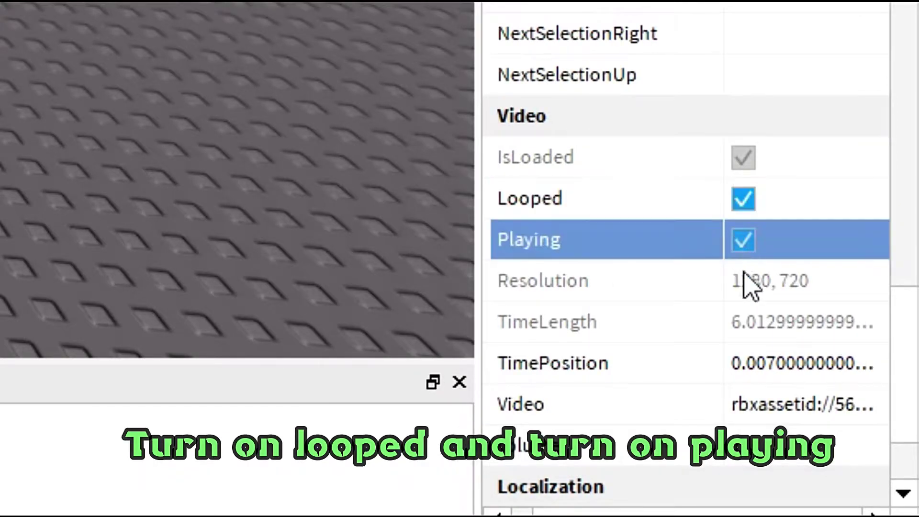
Set the Weapon Safety video's volume to 3.
left_click(771, 447)
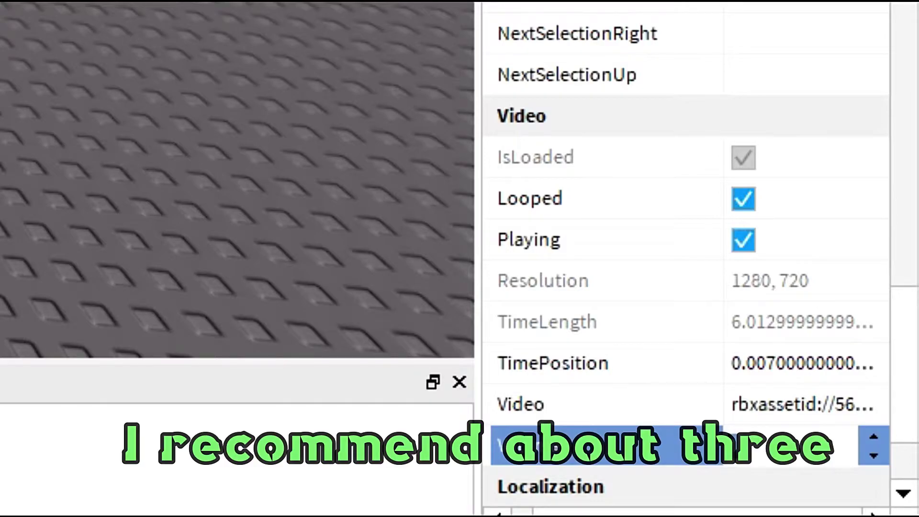
type("3")
key("Return")
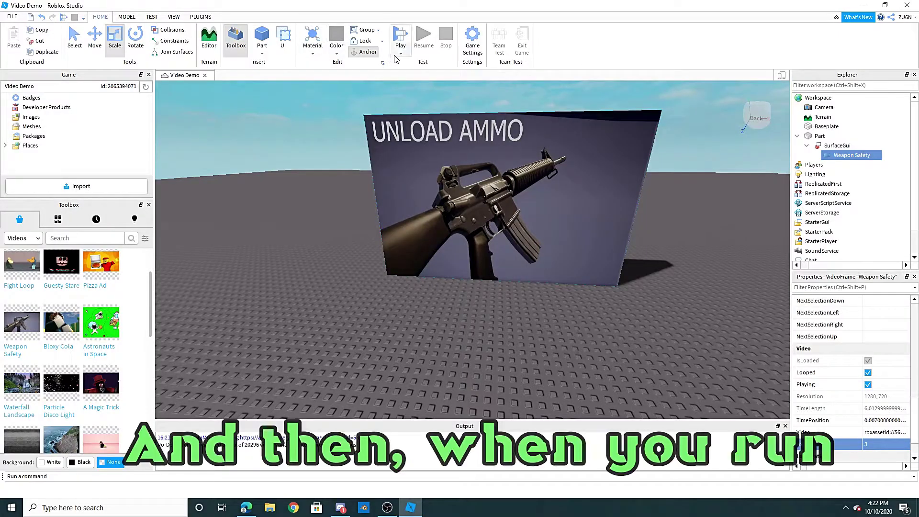
Run the game, examine the playing Weapon Safety screen up close from several angles, and stop the run.
left_click(412, 85)
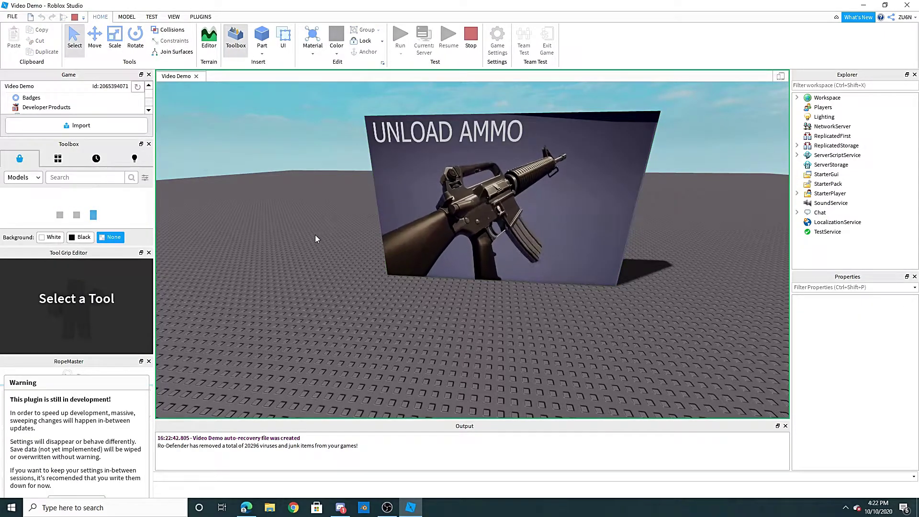
key("w")
right_click_drag(315, 235, 315, 234)
key("s")
key("d")
key("w")
key("d")
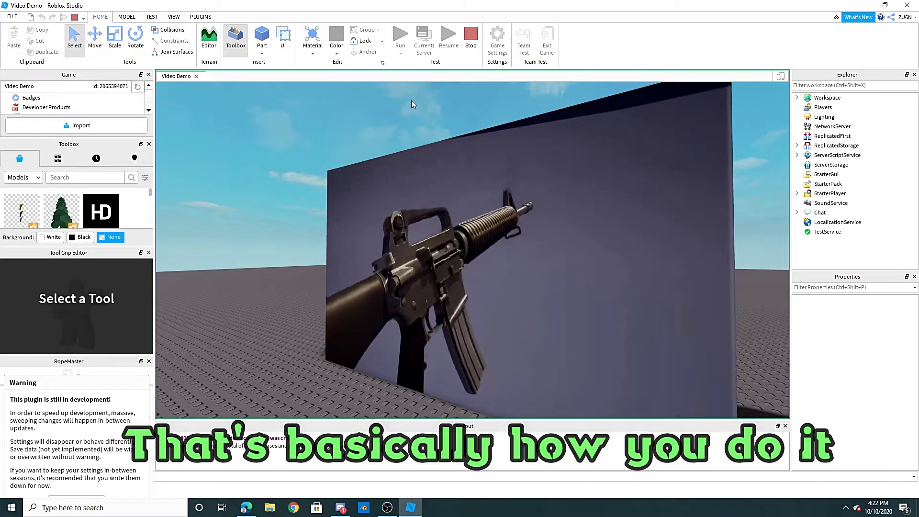
scroll(388, 188, "down", 10)
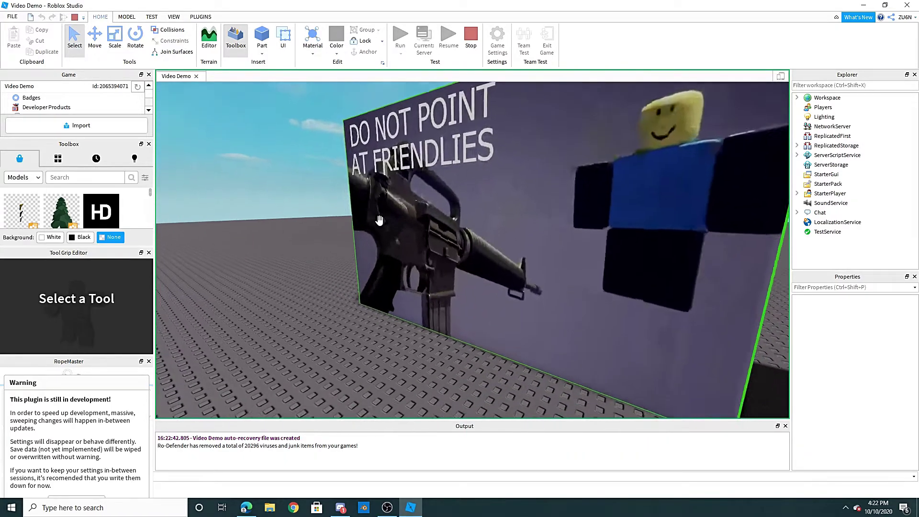
left_click(463, 54)
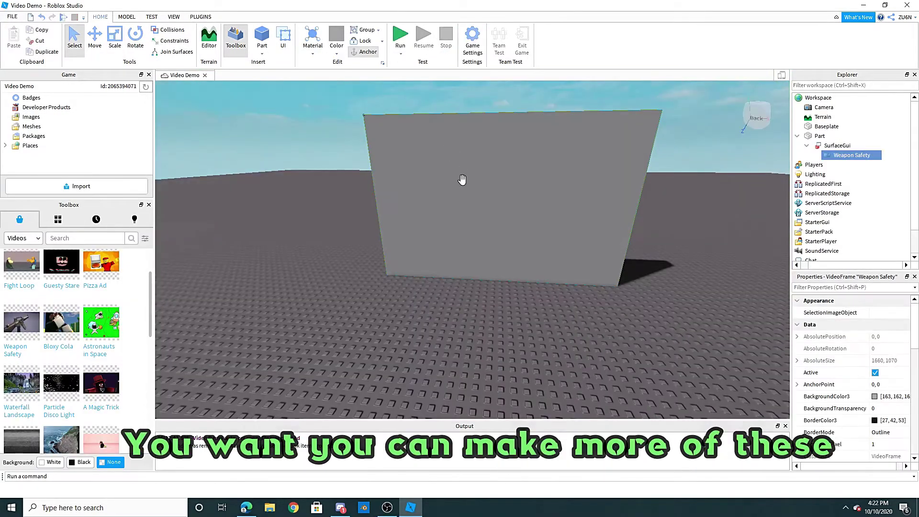
Duplicate the video screen part and space the copies out in a row beside the original on the baseplate.
left_click(461, 181)
right_click_drag(461, 181, 460, 179)
key("s")
key("a")
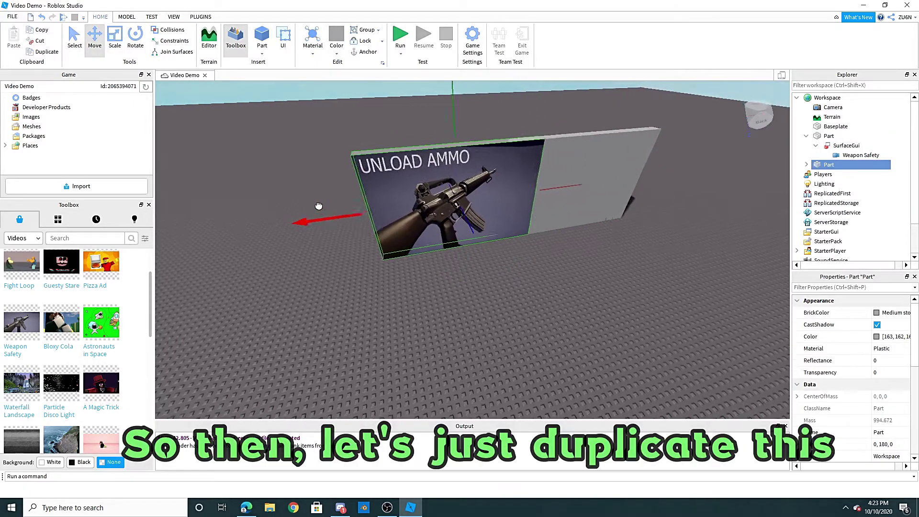
scroll(318, 205, "down", 3)
key("ctrl+d")
left_click_drag(523, 207, 377, 238)
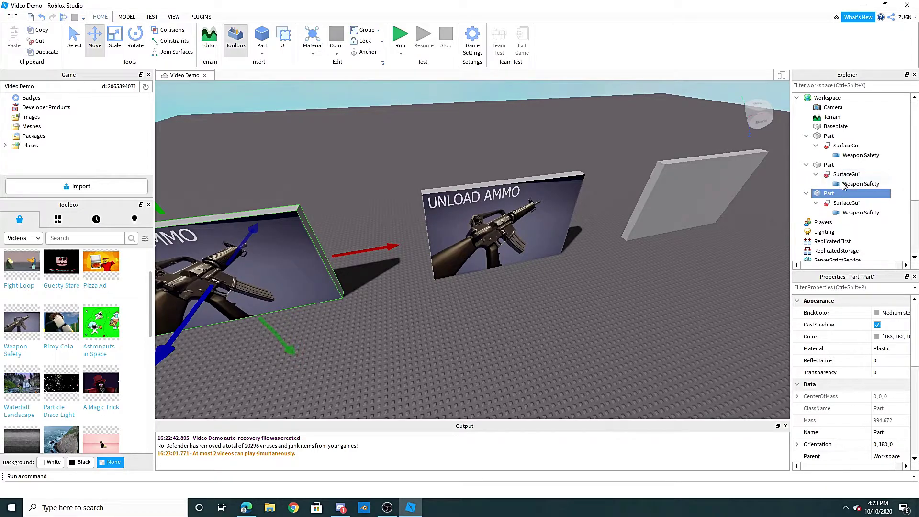
Delete the Weapon Safety video from the SurfaceGuis of the duplicated parts.
left_click(844, 185)
key("Delete")
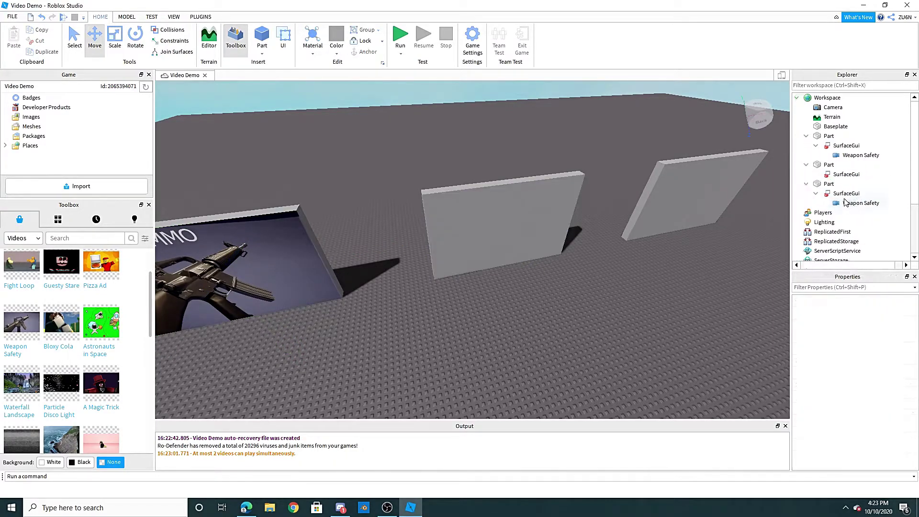
key("Delete")
Open the preview of the Bloxy Cola video from the Toolbox's Videos category.
left_click(829, 137)
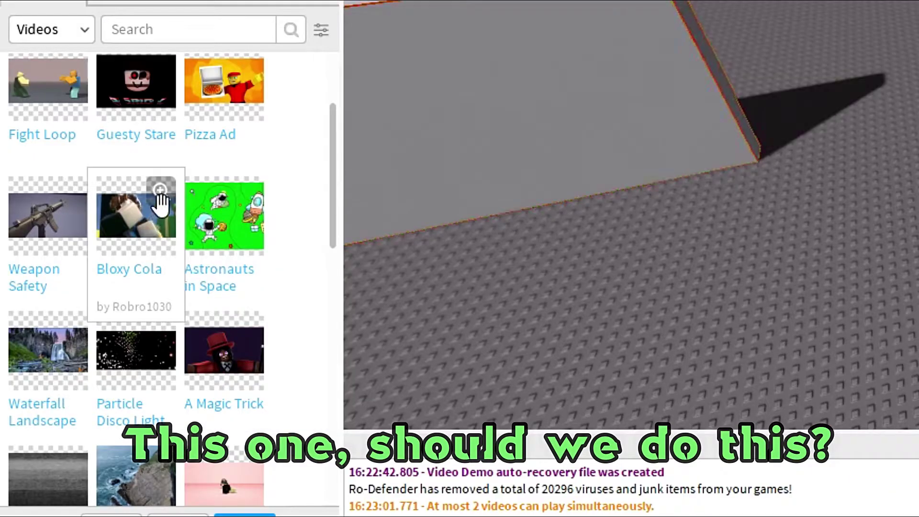
left_click(160, 193)
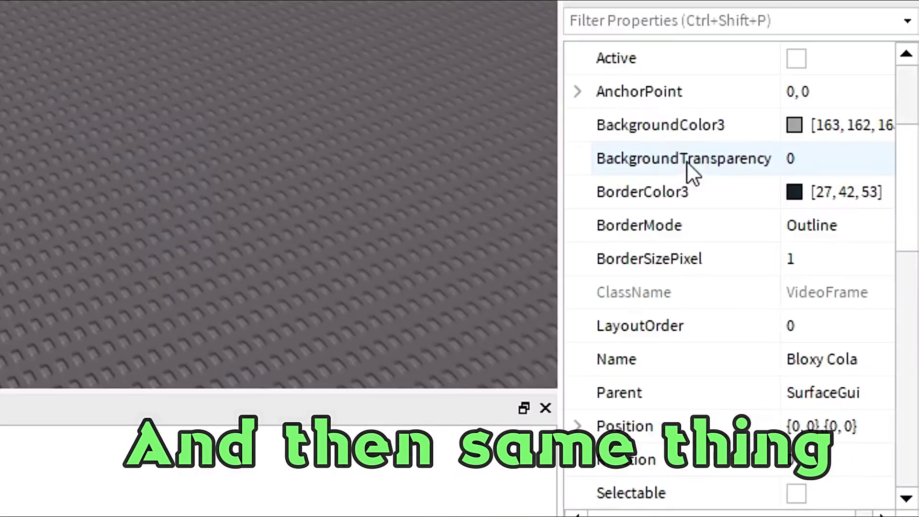
Turn on the Active, Looped and Playing properties of the Bloxy Cola video frame.
scroll(687, 168, "up", 3)
left_click(796, 158)
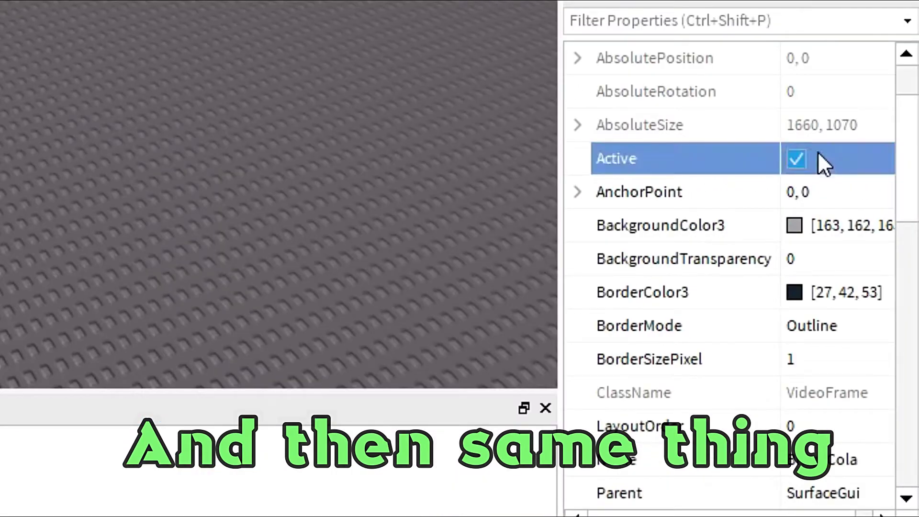
scroll(818, 151, "down", 4)
scroll(807, 188, "down", 4)
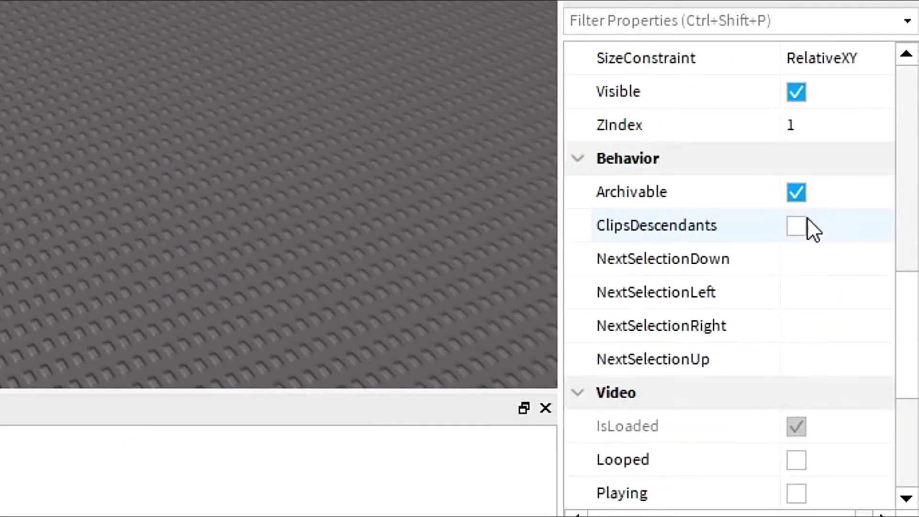
left_click(805, 263)
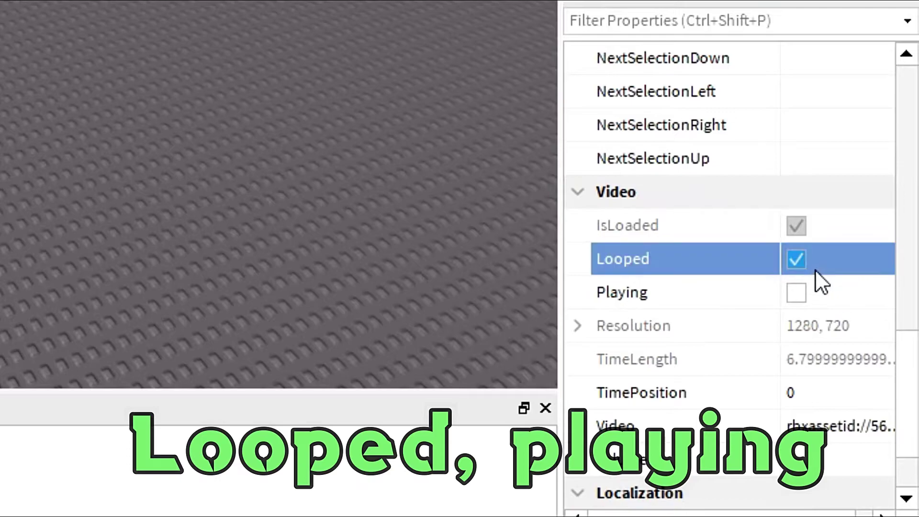
left_click(796, 293)
Set the Bloxy Cola video's volume to 3.
left_click(892, 473)
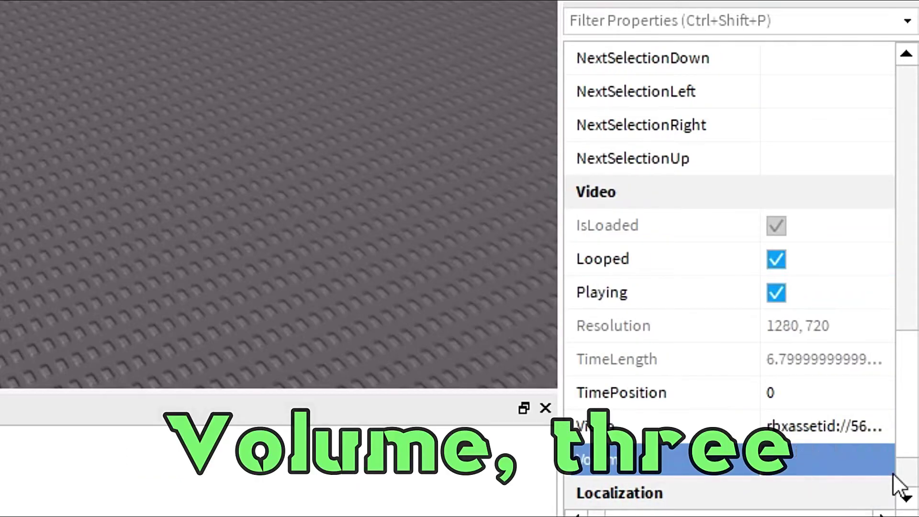
type("3")
key("Return")
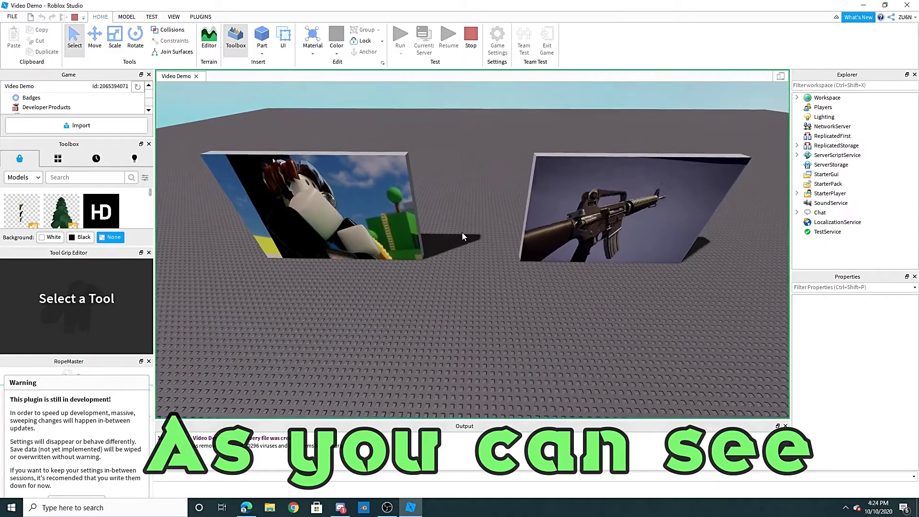
Check the two video screens in the running test, selecting both parts, and stop the run.
right_click_drag(462, 232, 461, 232)
left_click(408, 222)
left_click(646, 240, "ctrl")
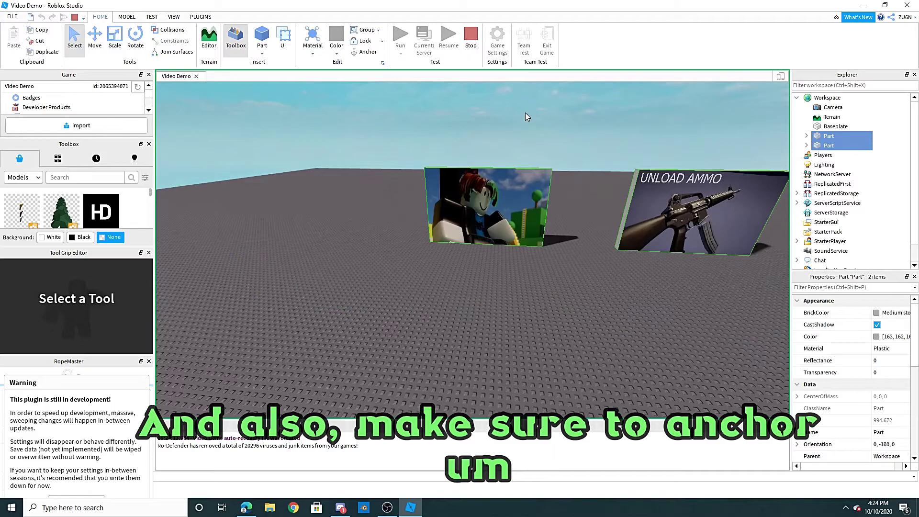
left_click(471, 34)
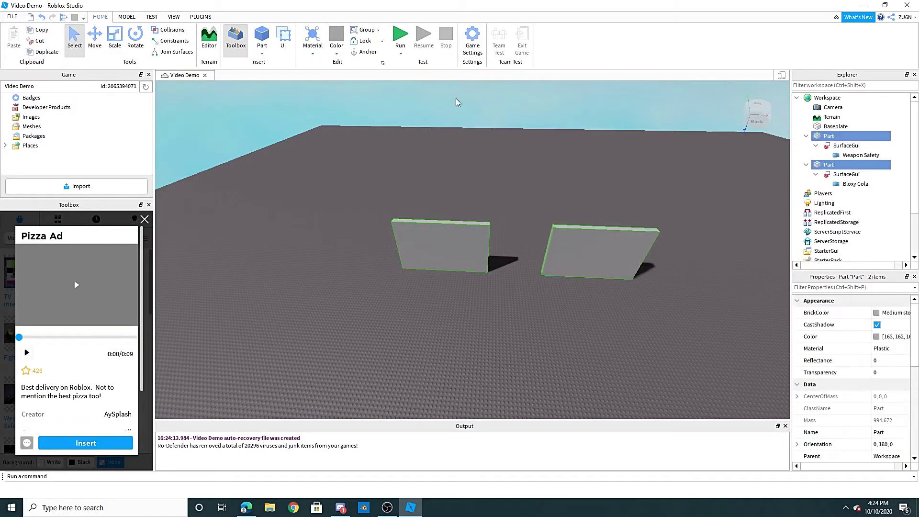